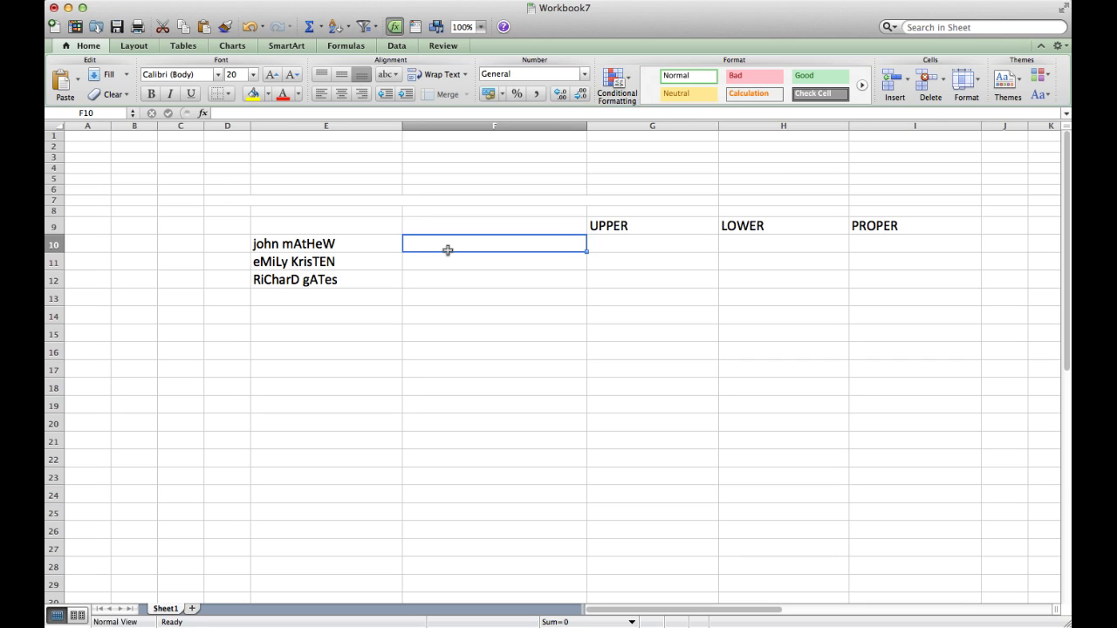
Enter =PROPER(E10) in cell F10 to convert the first name in the list to proper case.
left_click_drag(384, 245, 359, 286)
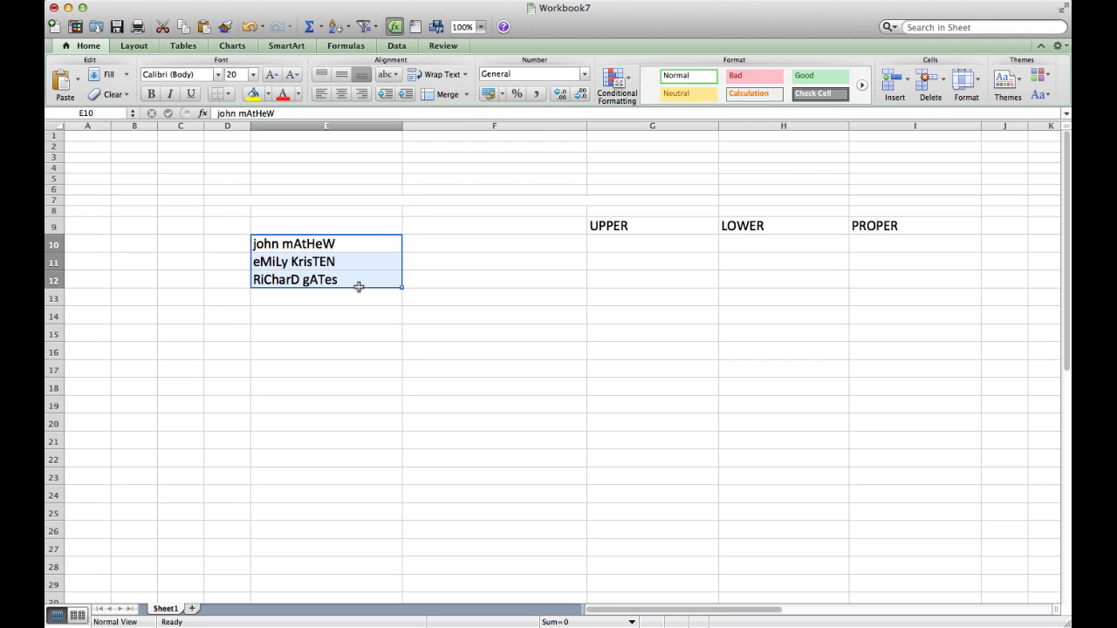
left_click(464, 248)
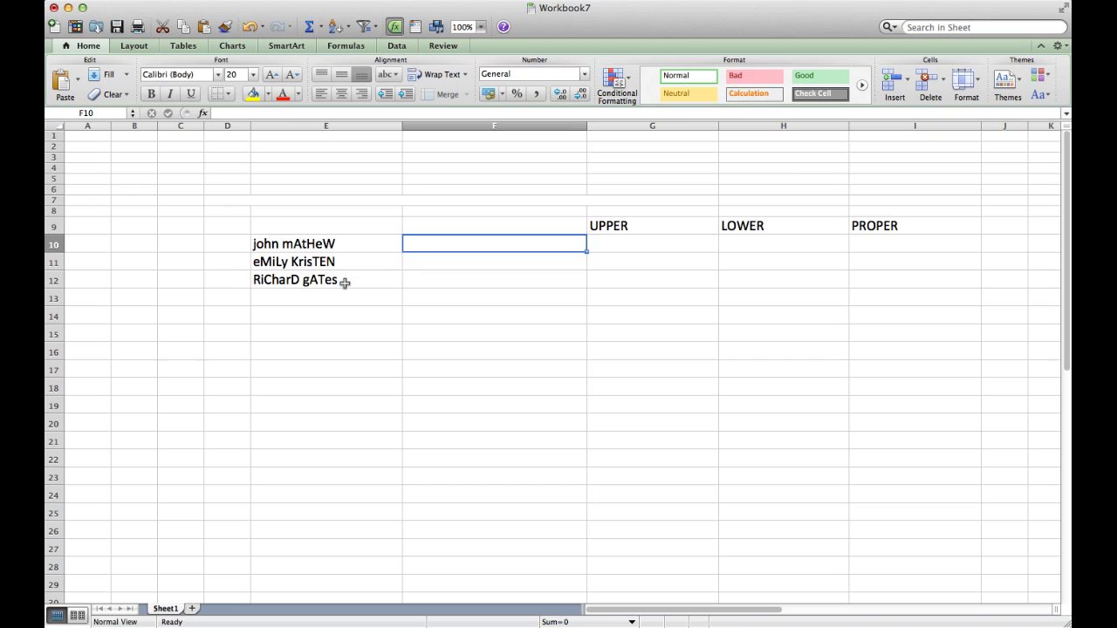
type("=")
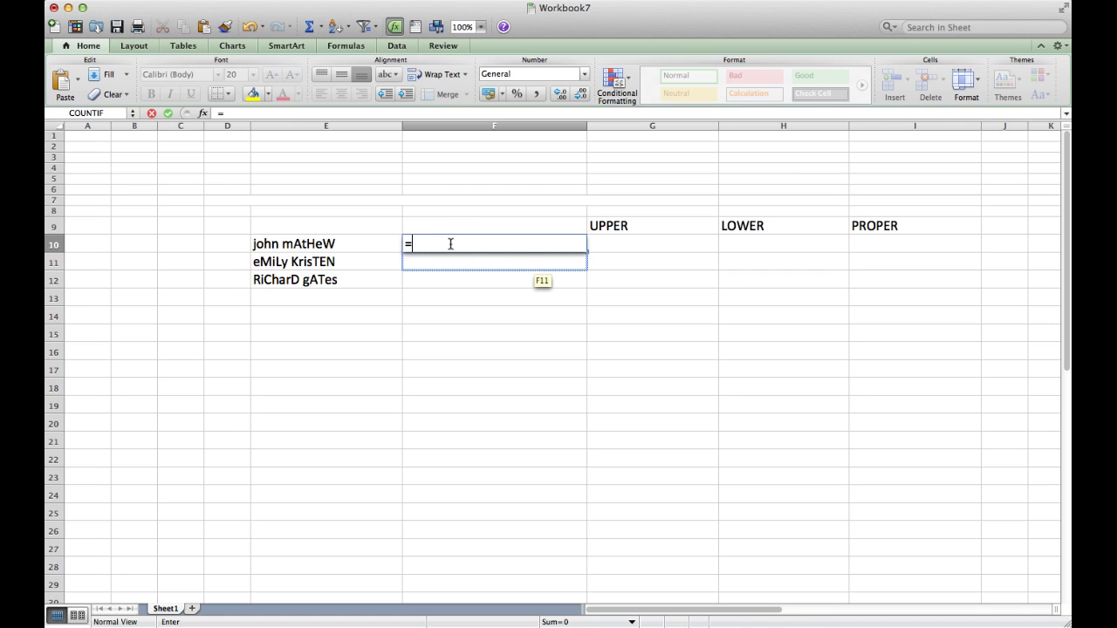
type("PROPER")
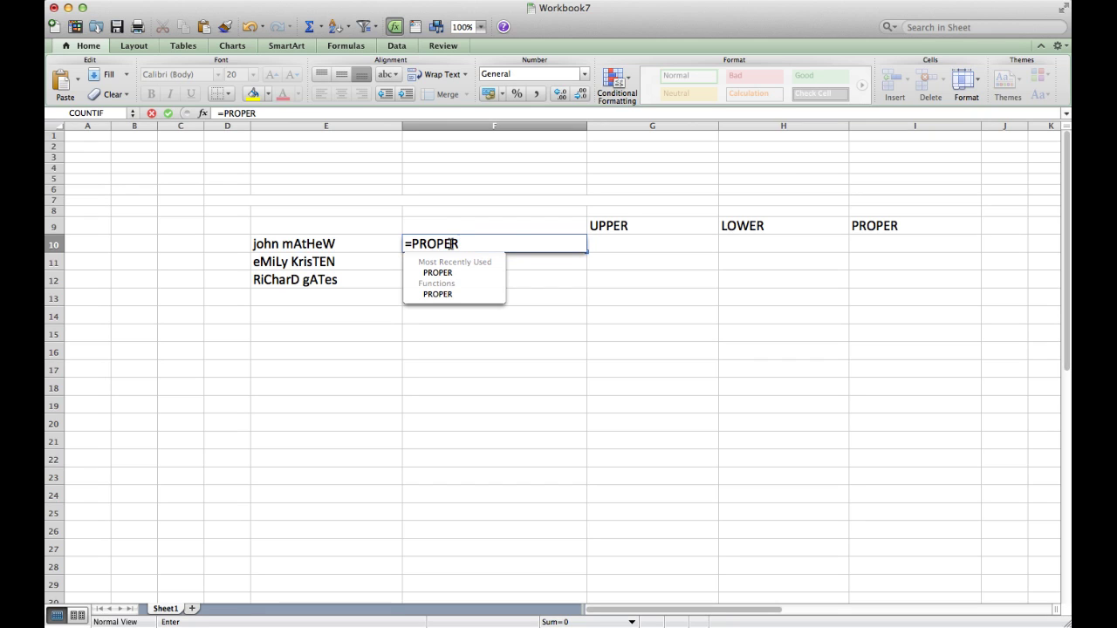
type("(")
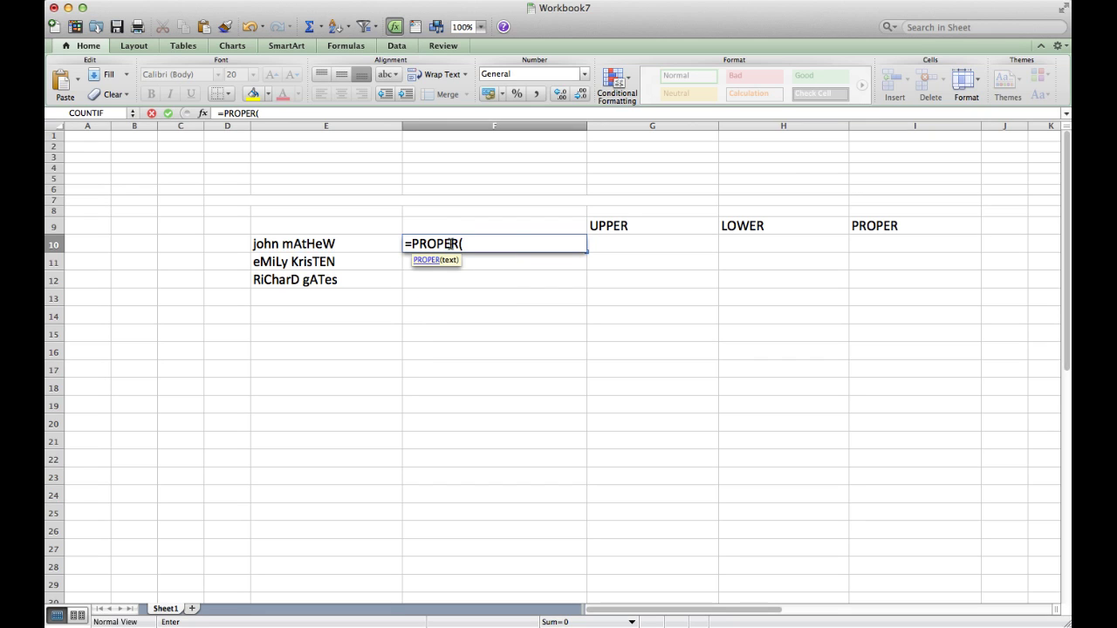
left_click(341, 247)
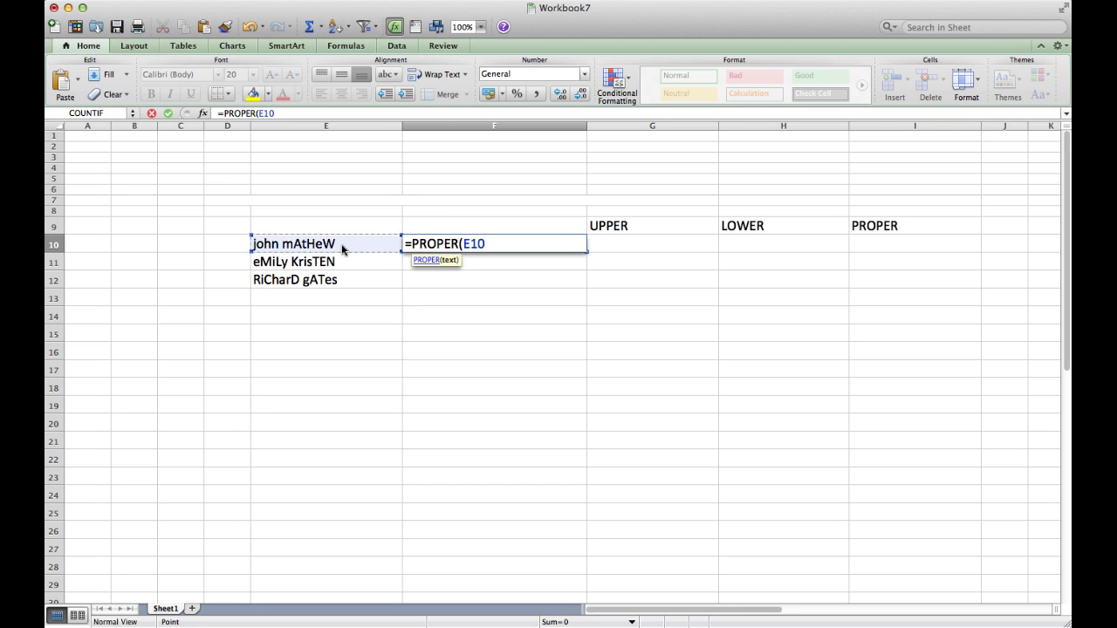
key("Return")
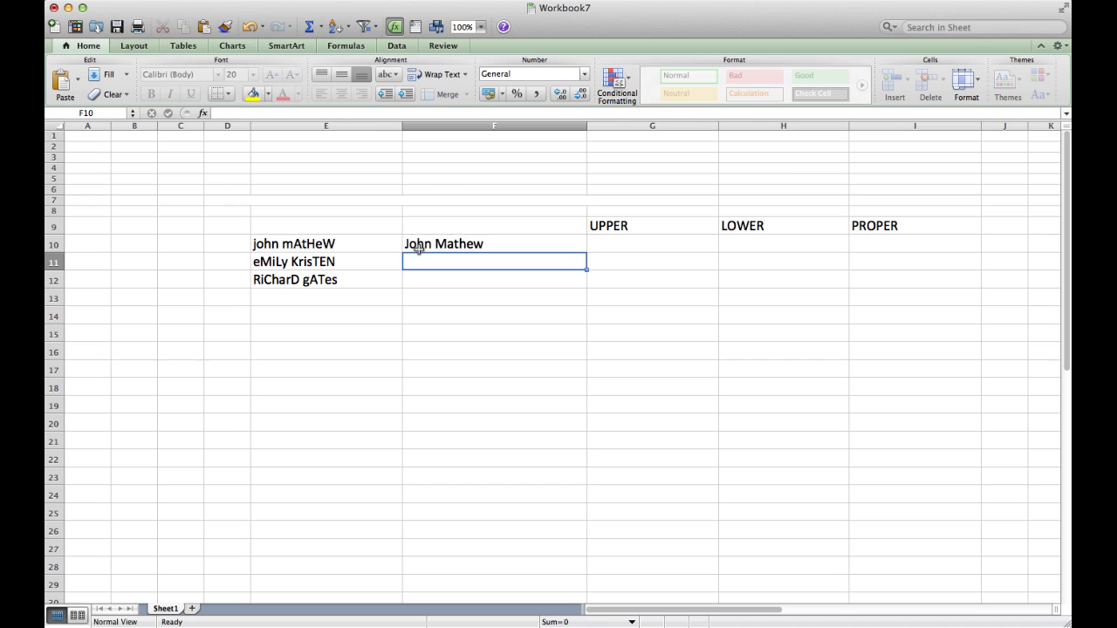
left_click(418, 248)
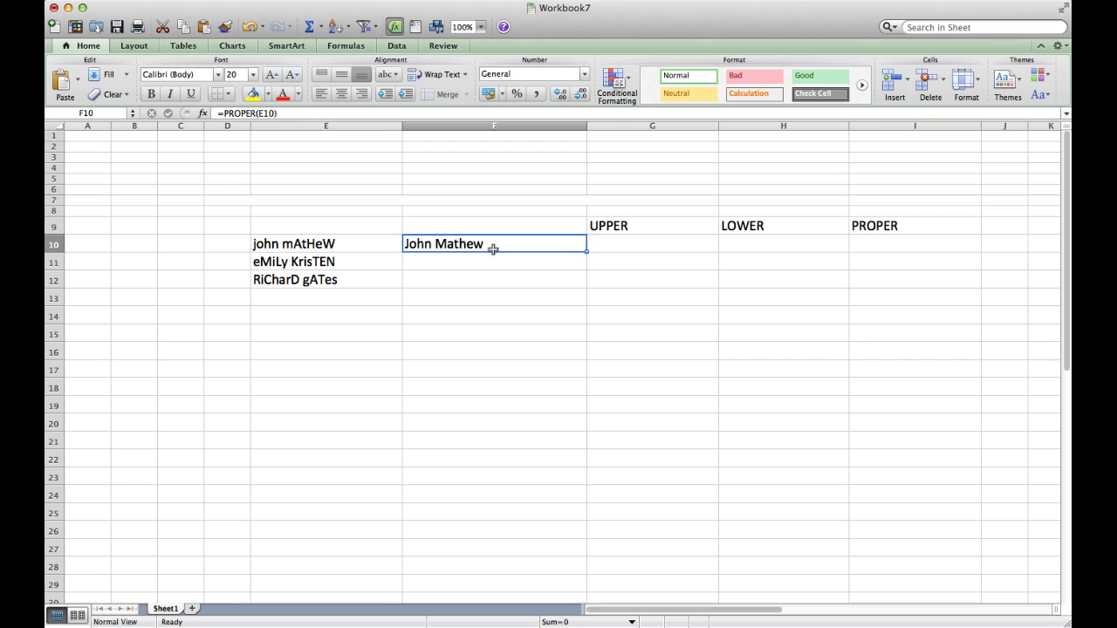
key("Return")
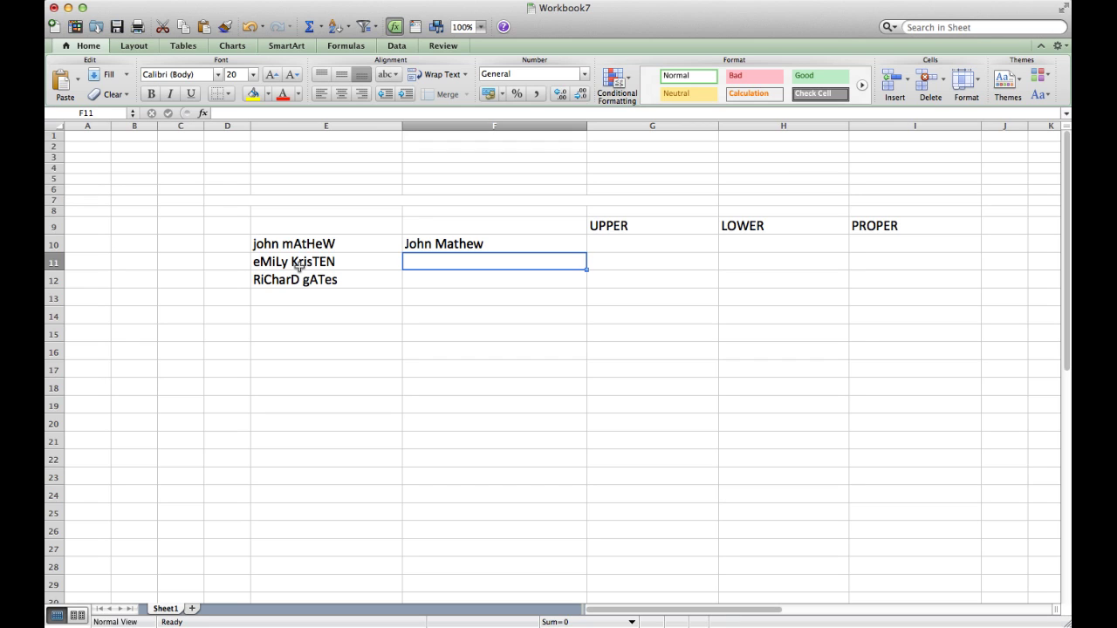
Enter =UPPER(E11) in cell F11 to convert the second name in the list to uppercase.
type("=UPPP")
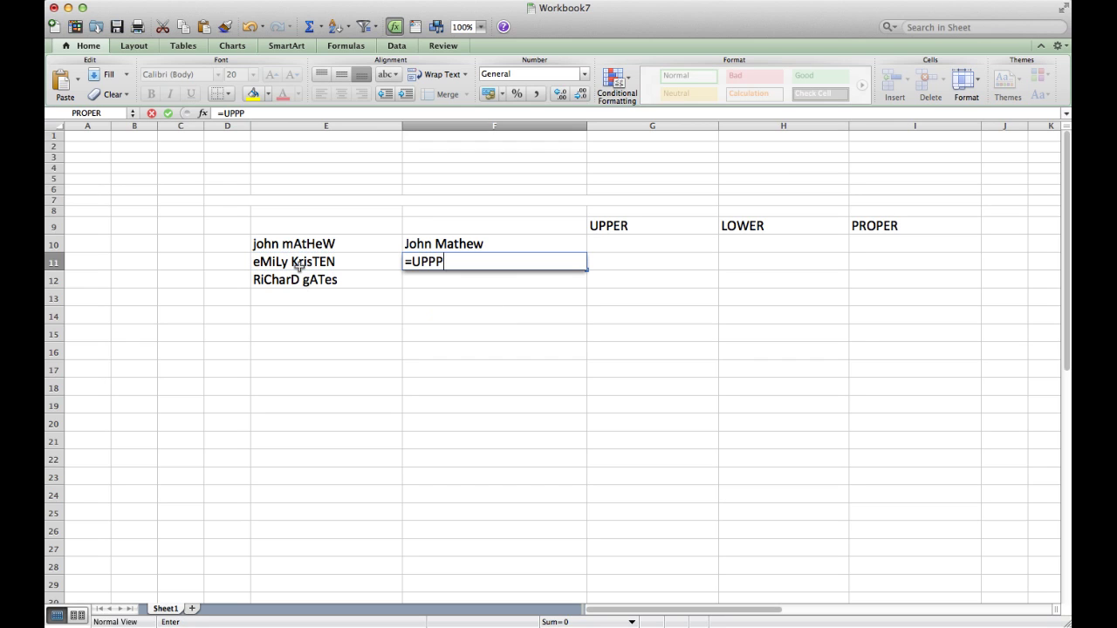
key("BackSpace")
type("ER")
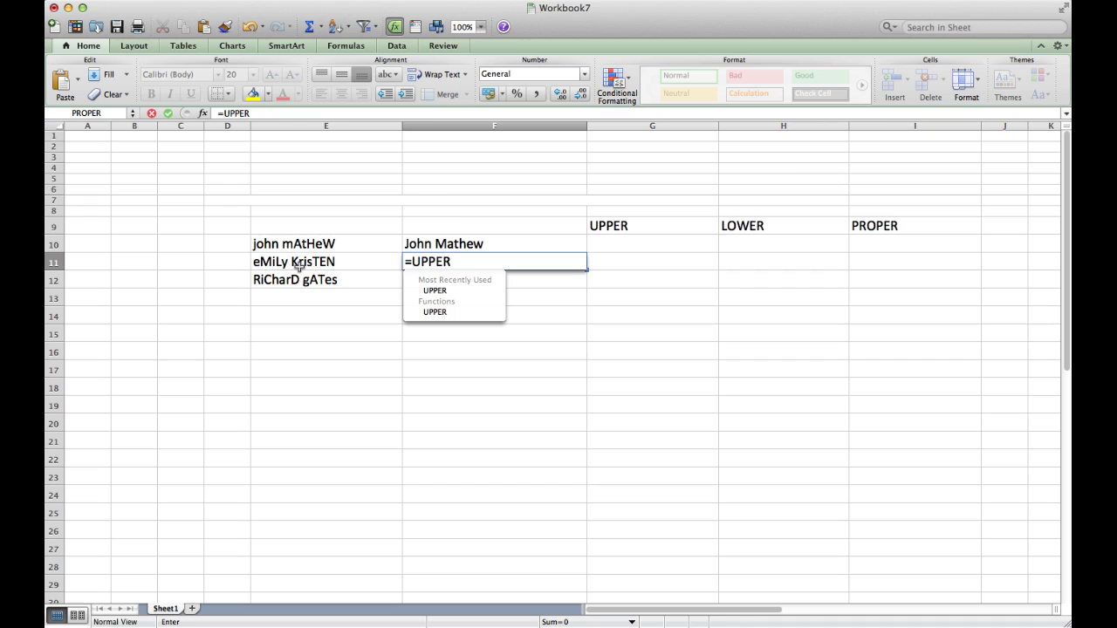
type("(")
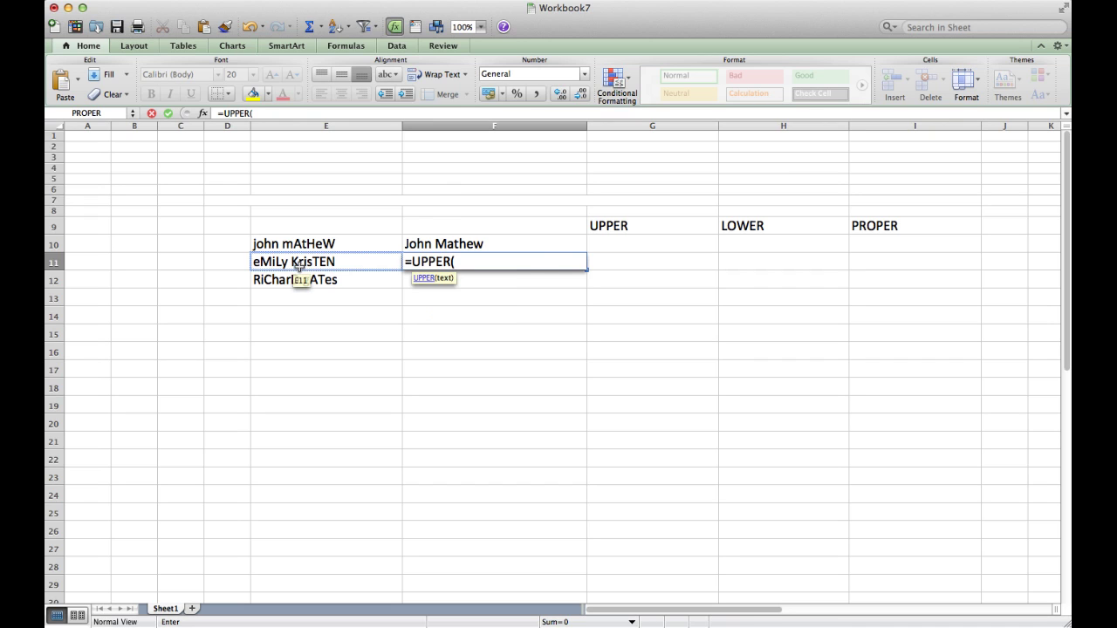
left_click(300, 269)
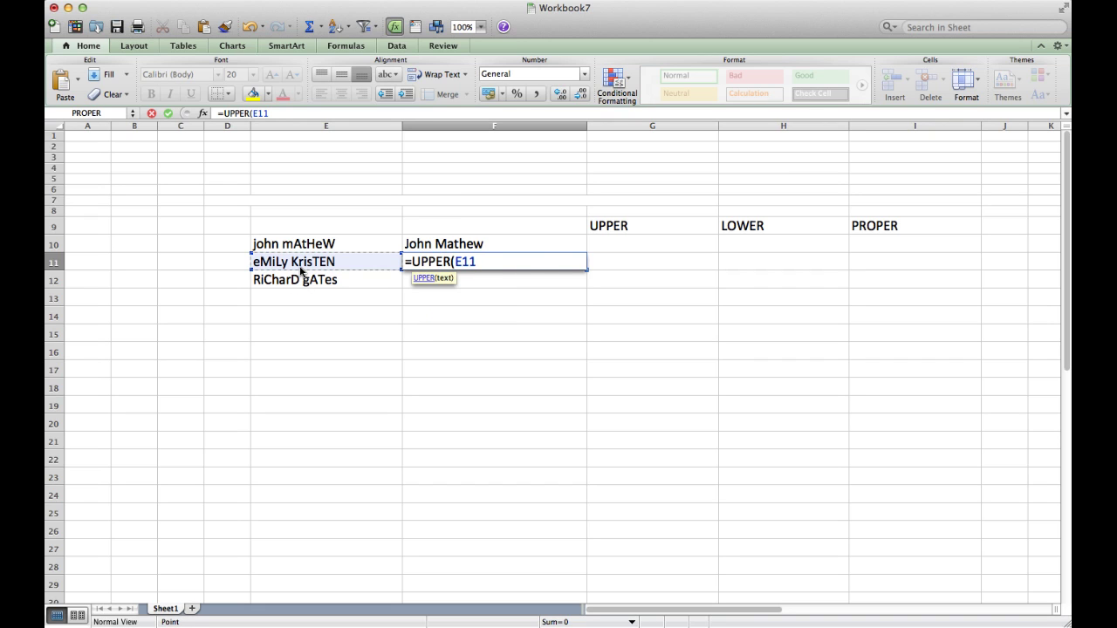
key("Return")
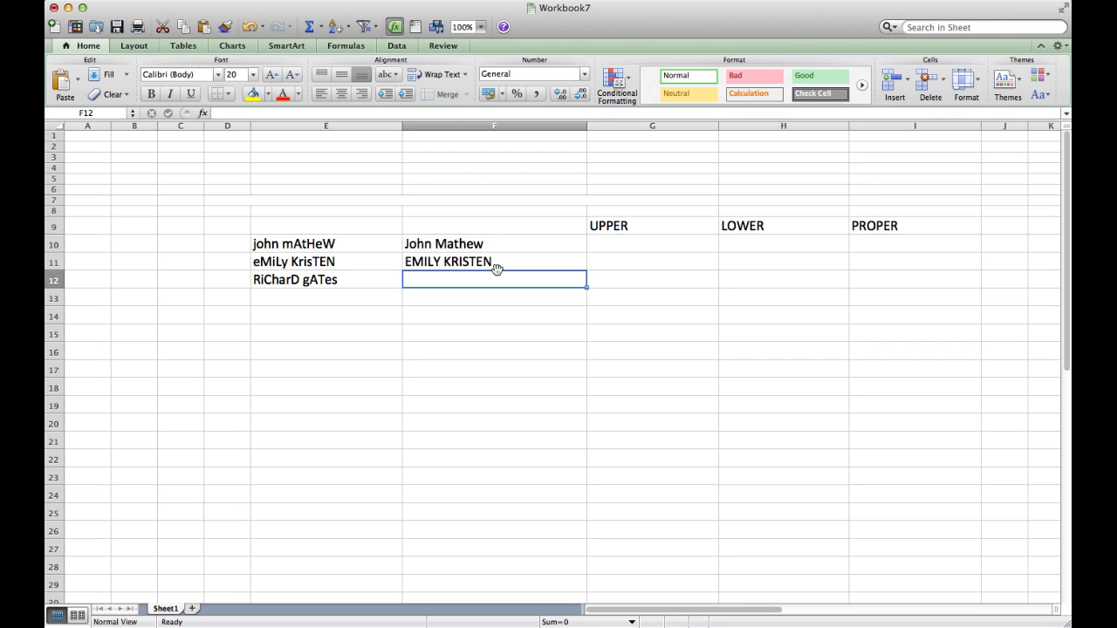
Enter =LOWER(E12) in cell F12 to convert the third name in the list to lowercase.
type("=")
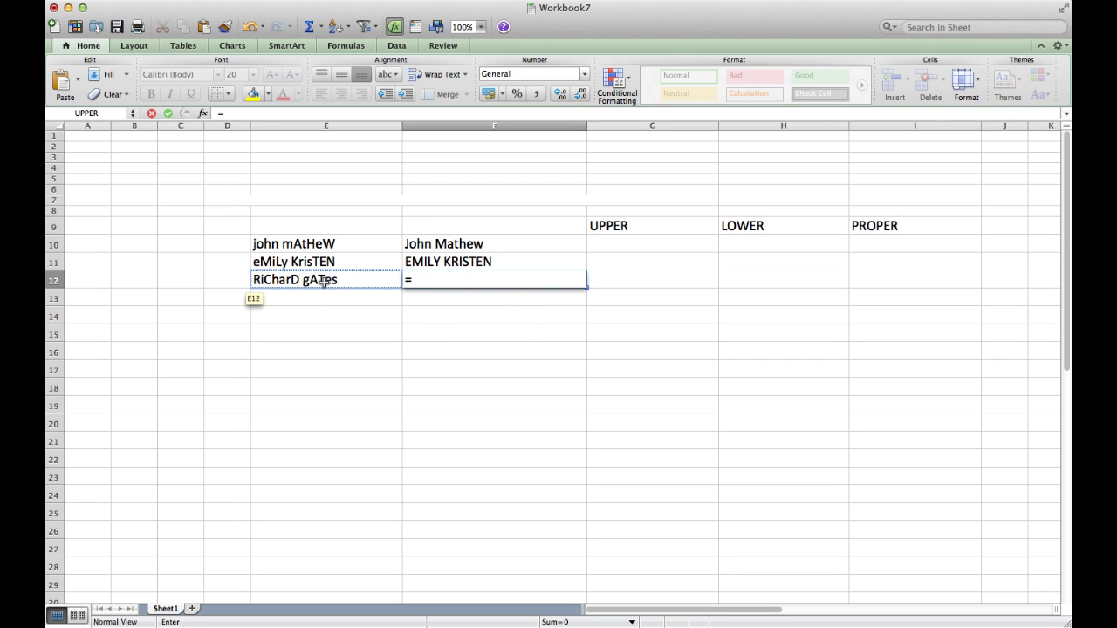
type("LOWER(")
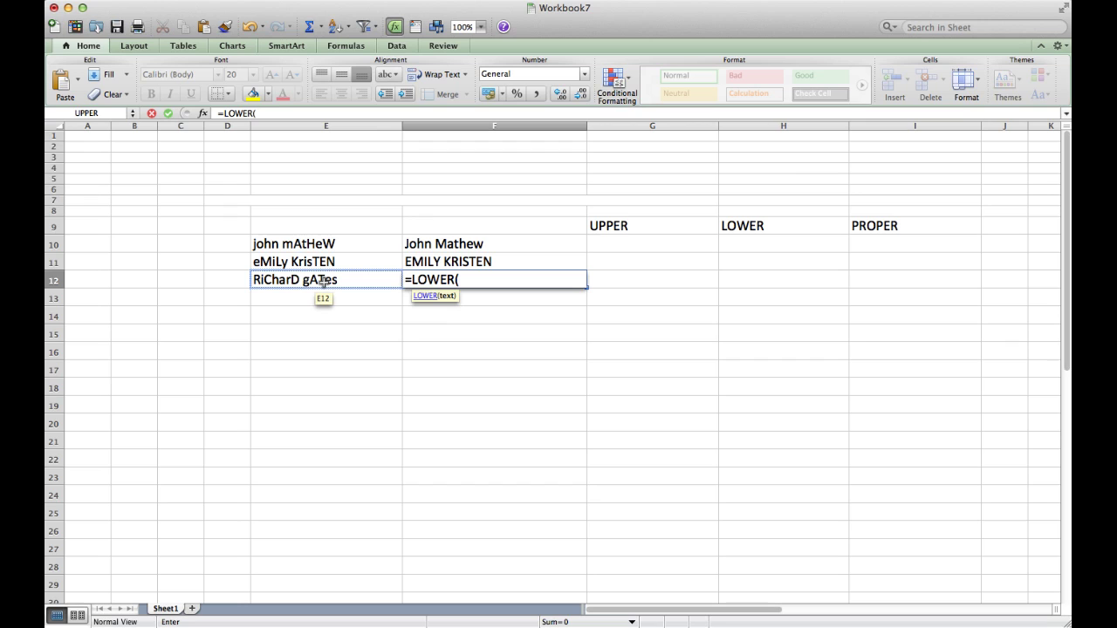
left_click(323, 288)
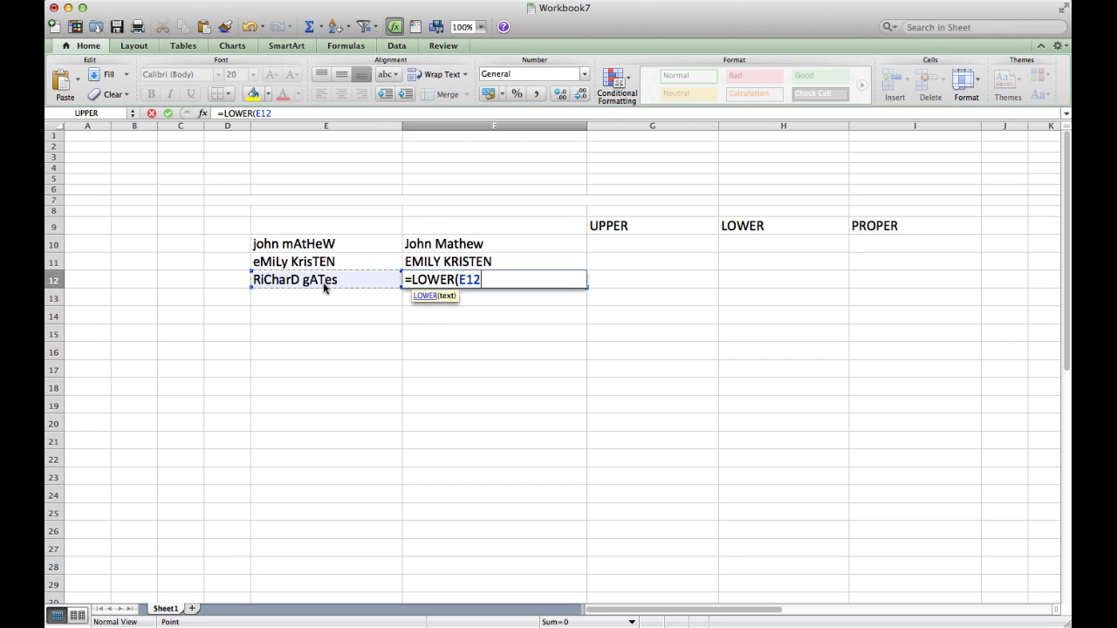
key("Return")
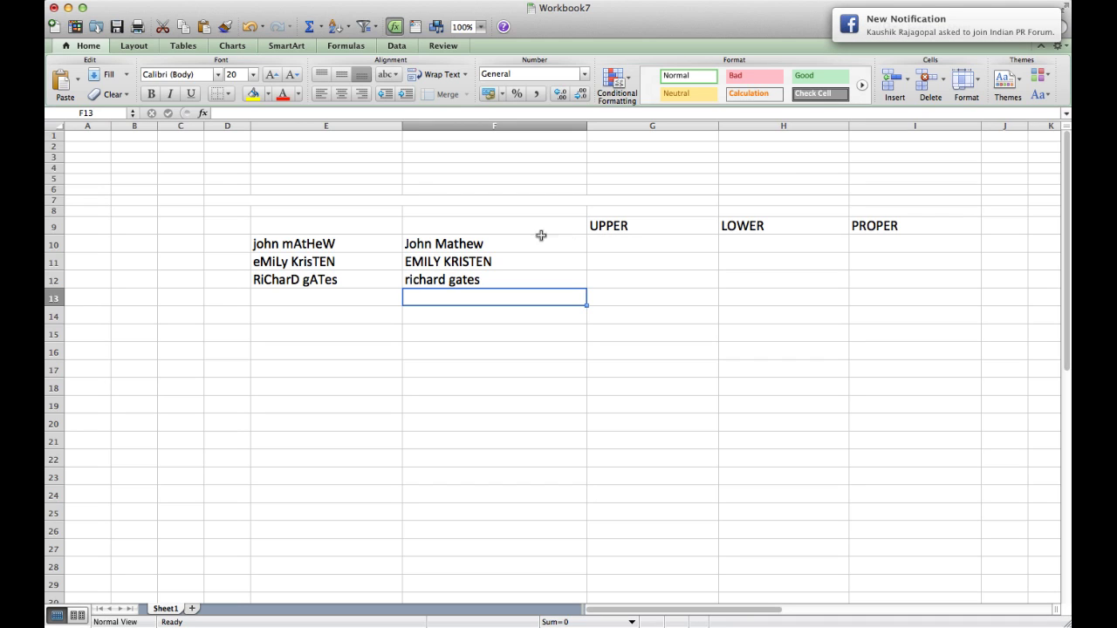
Try to copy the proper-case formula from F10 into cell I10 under the PROPER heading.
left_click(637, 244)
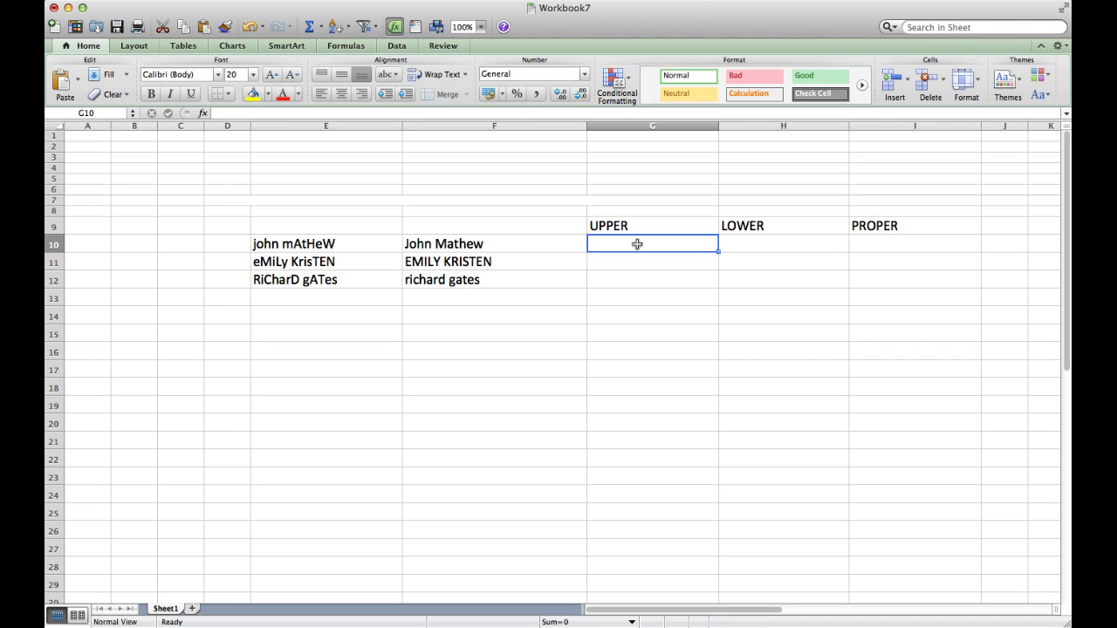
left_click(539, 244)
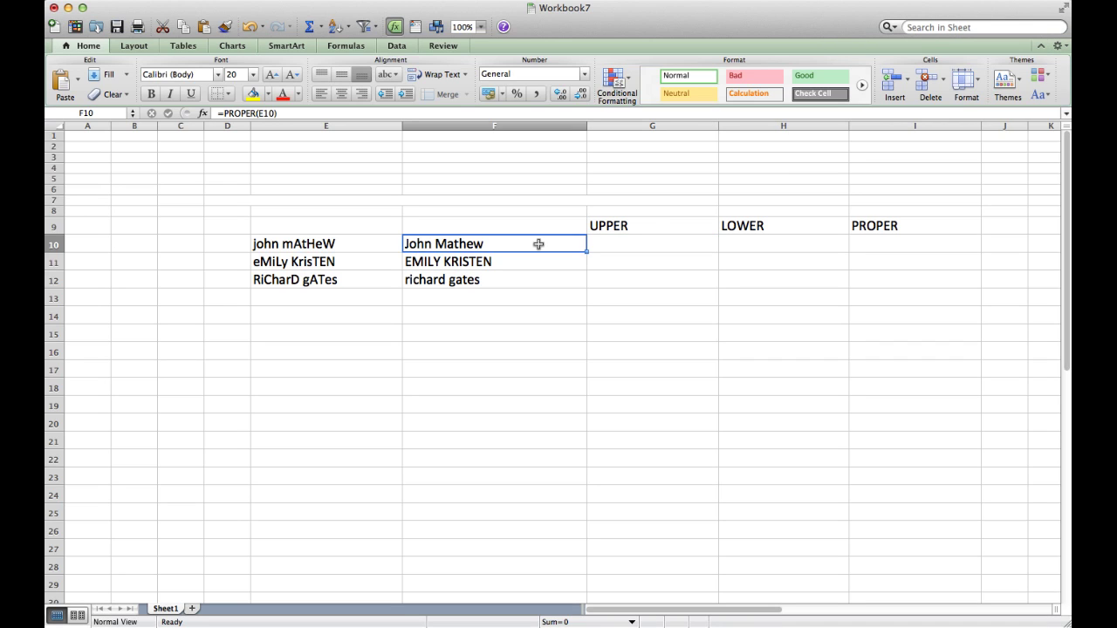
key("super+c")
left_click(882, 242)
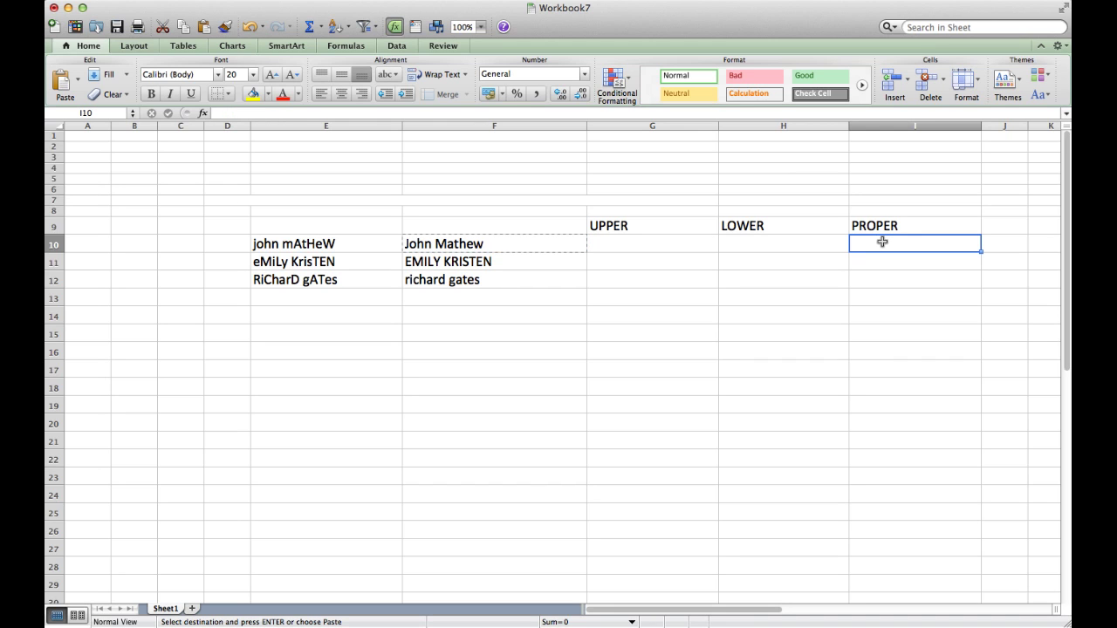
key("super+v")
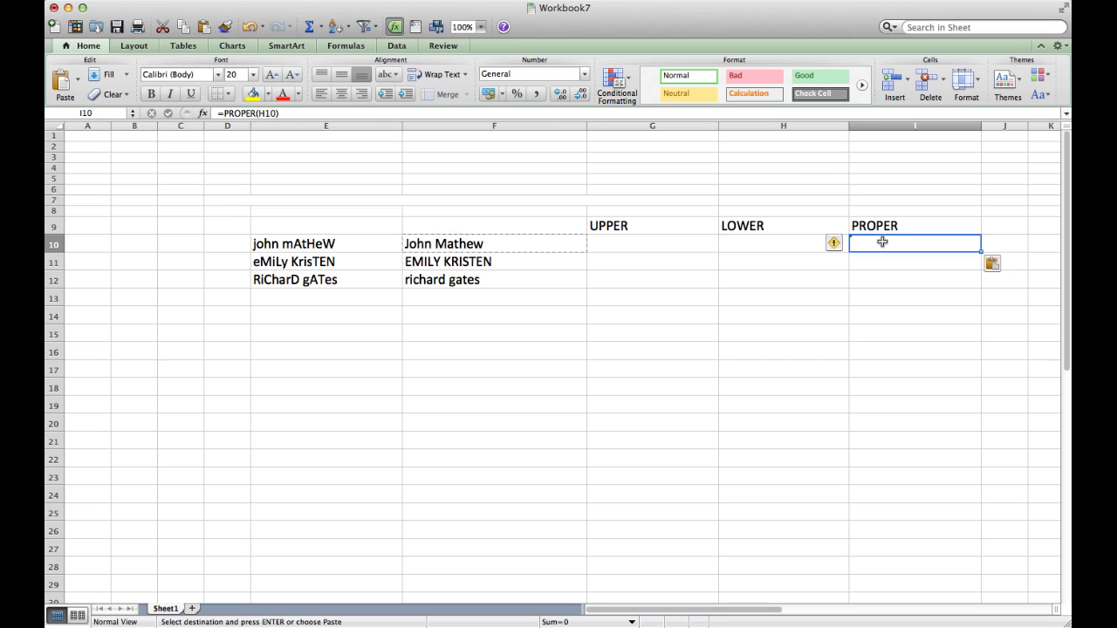
left_click(883, 246)
key("Escape")
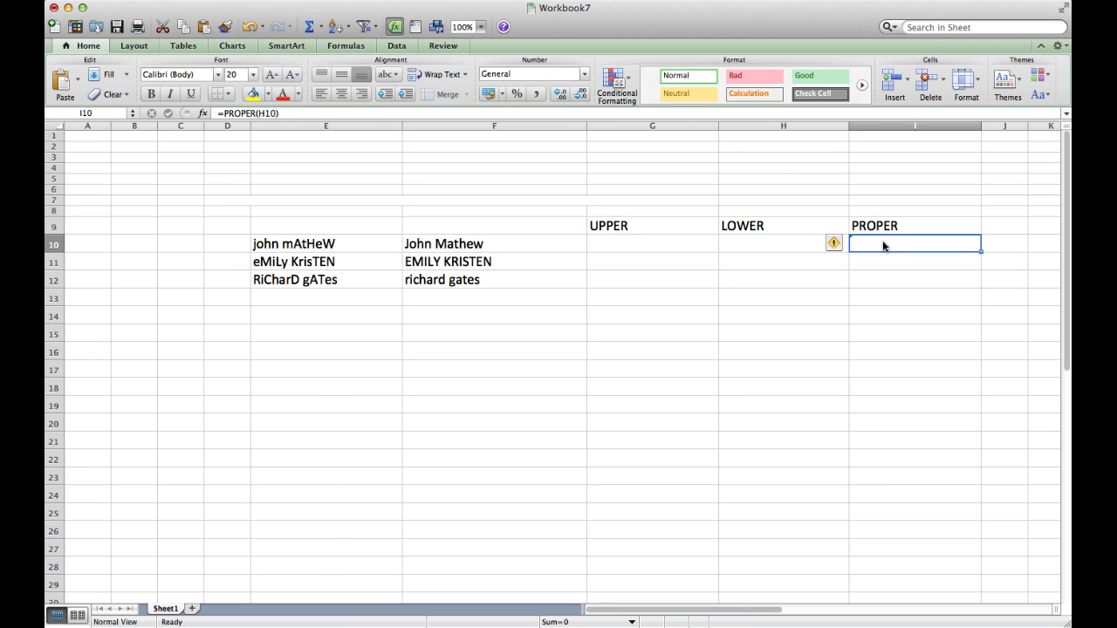
Enter =PROPER(E10) in cell I10 under the PROPER heading and fill it down to I12.
type("=PROPER")
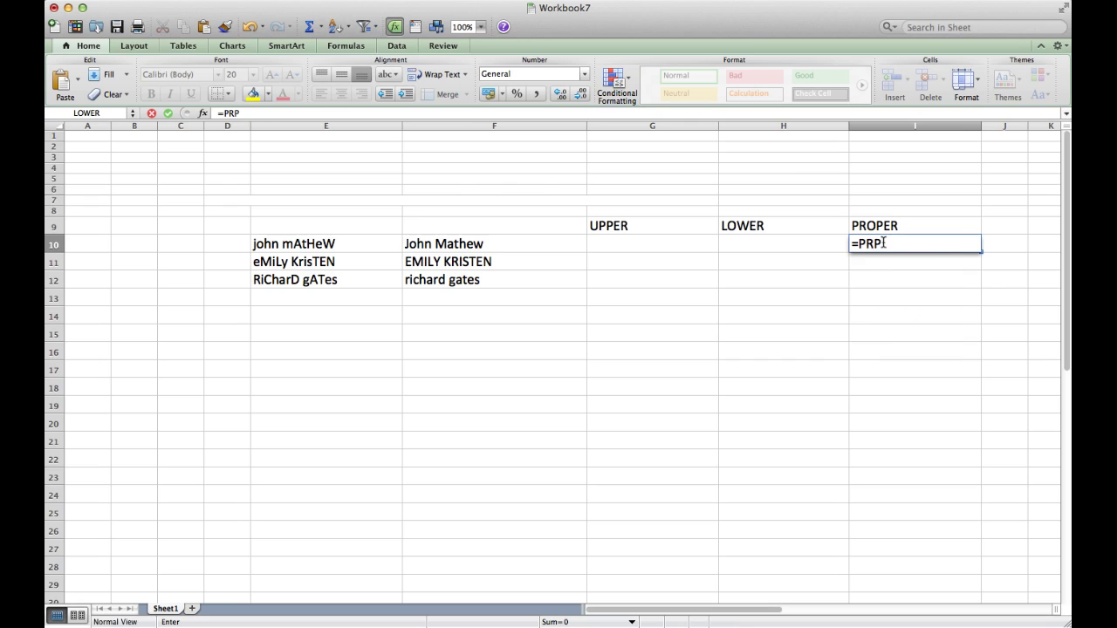
key("Escape")
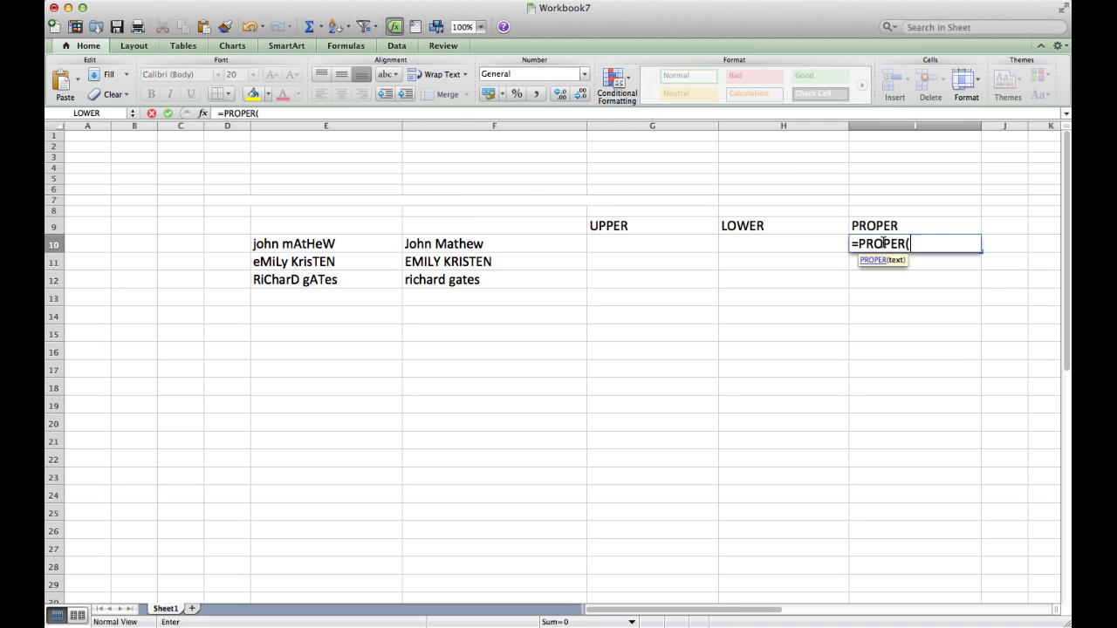
left_click(338, 238)
key("Return")
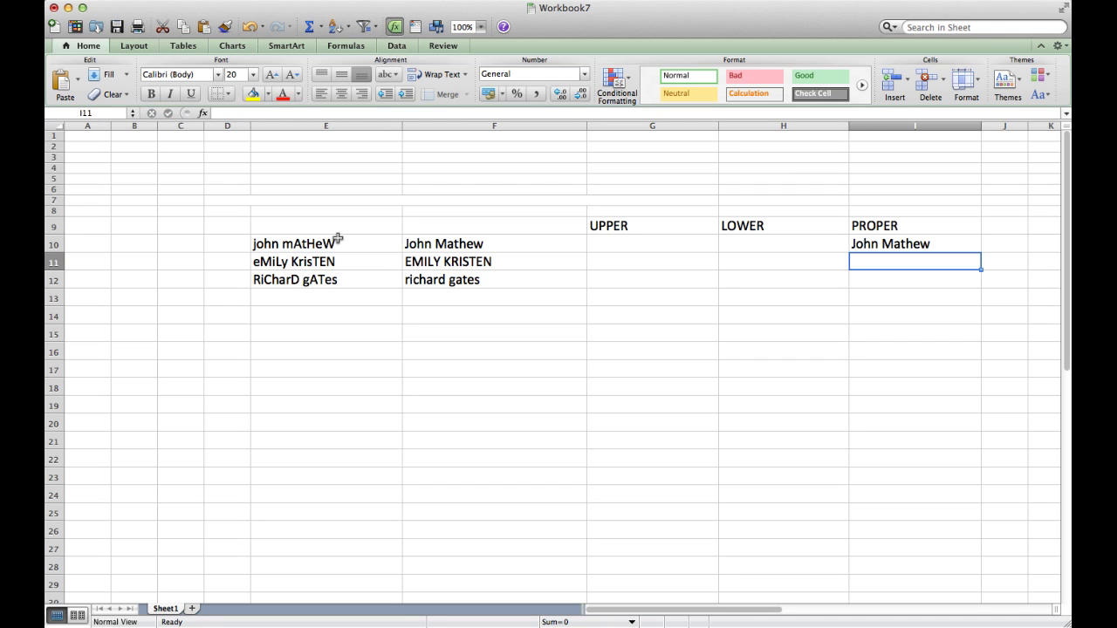
double_click(969, 245)
key("Escape")
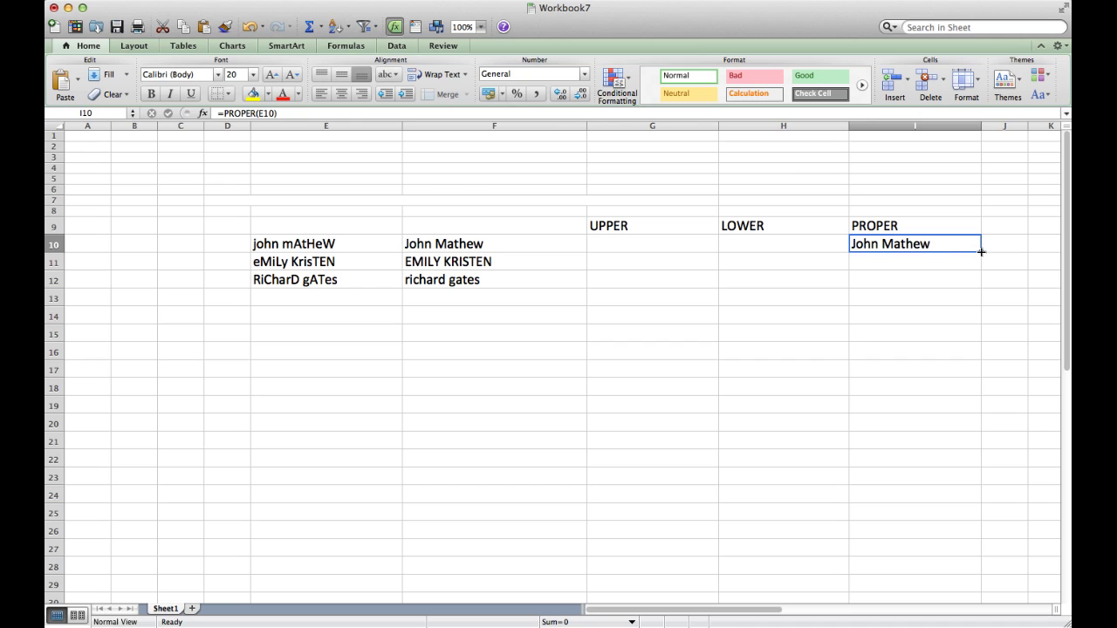
left_click_drag(980, 252, 981, 288)
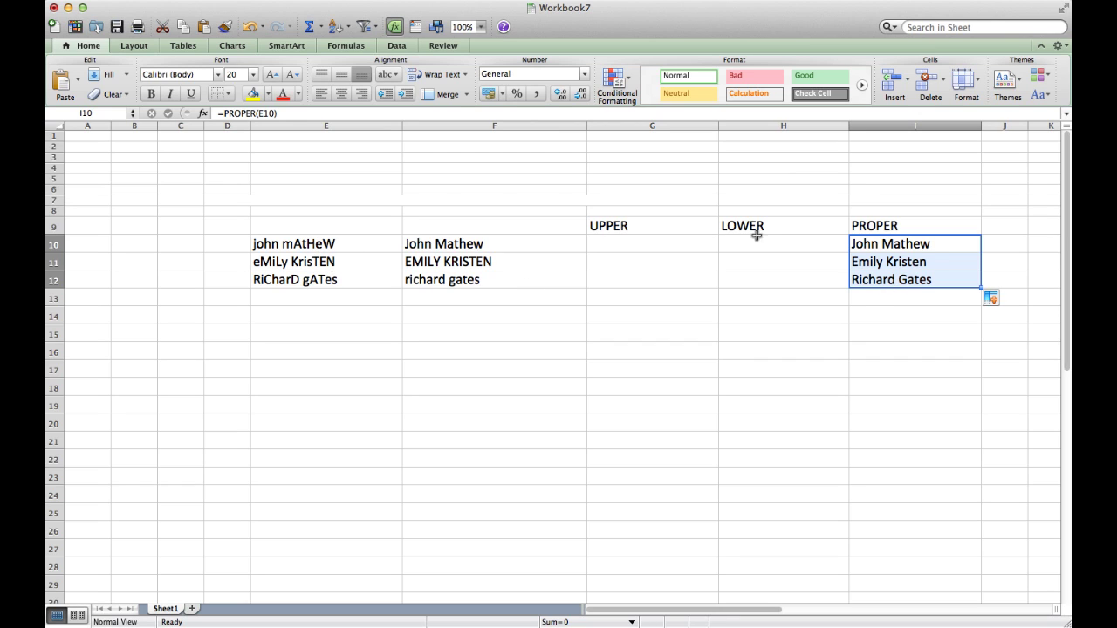
Enter =UPPER(E10) in cell G10 under the UPPER heading and fill it down to G12.
left_click(624, 251)
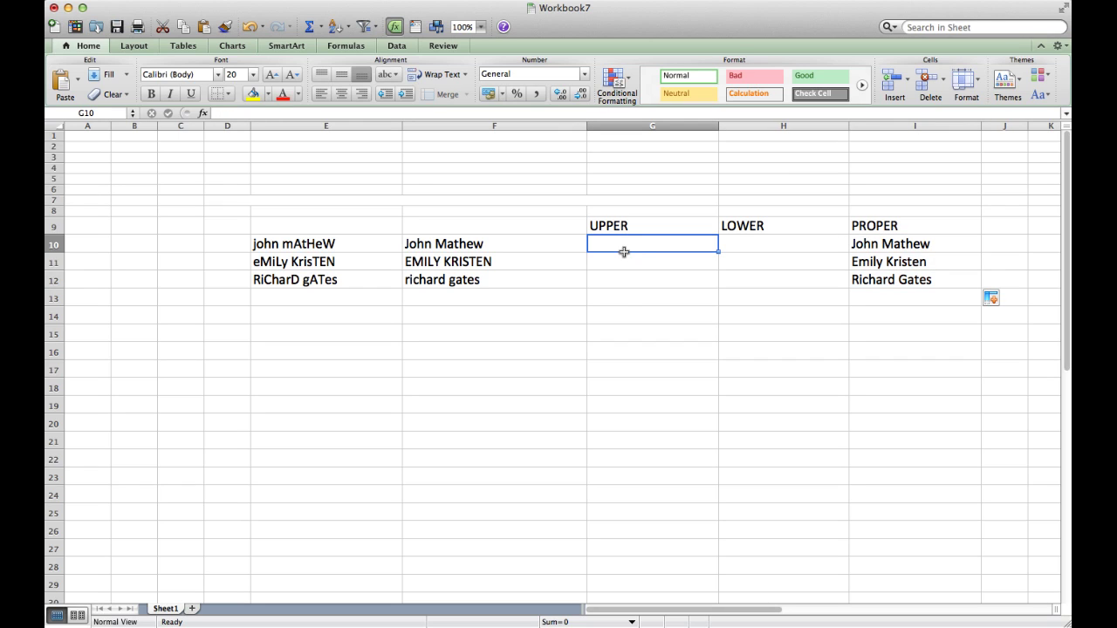
type("=UPPER")
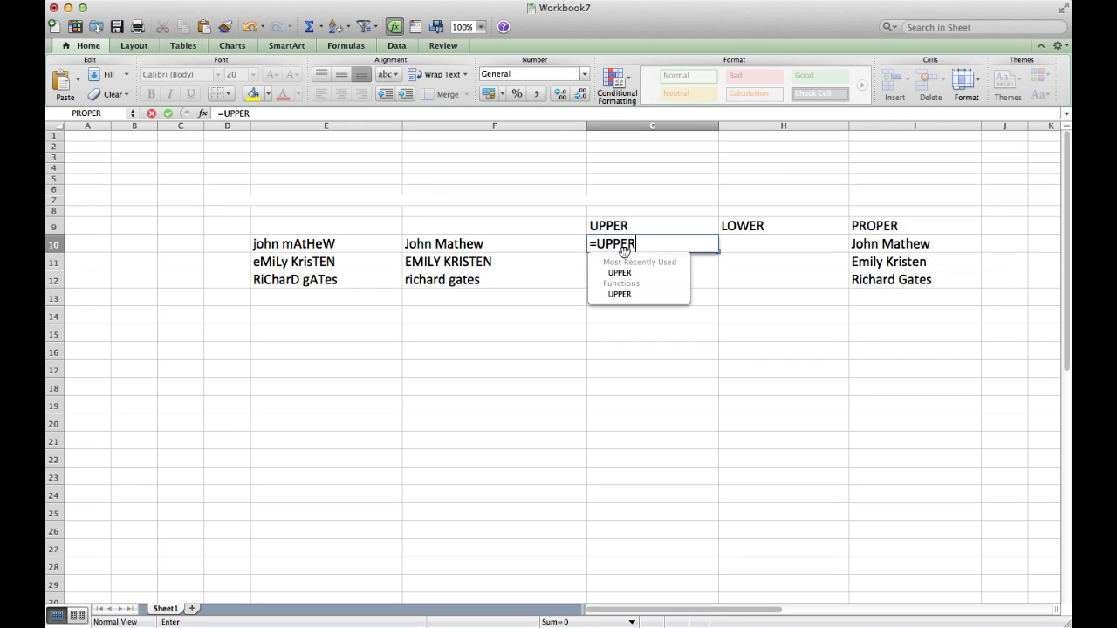
type("(")
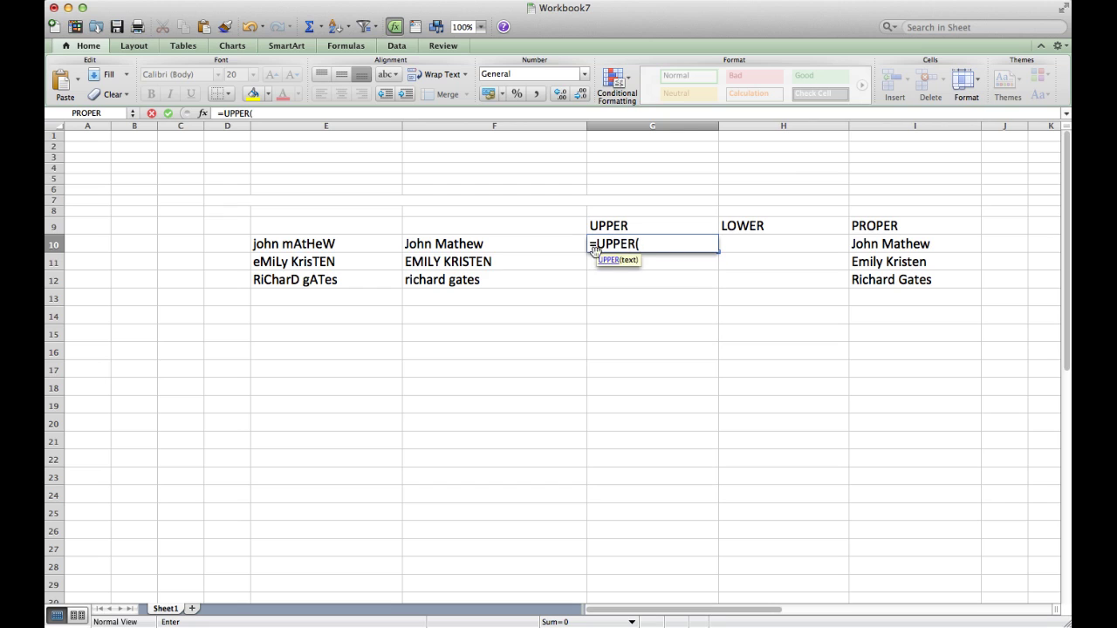
left_click(369, 249)
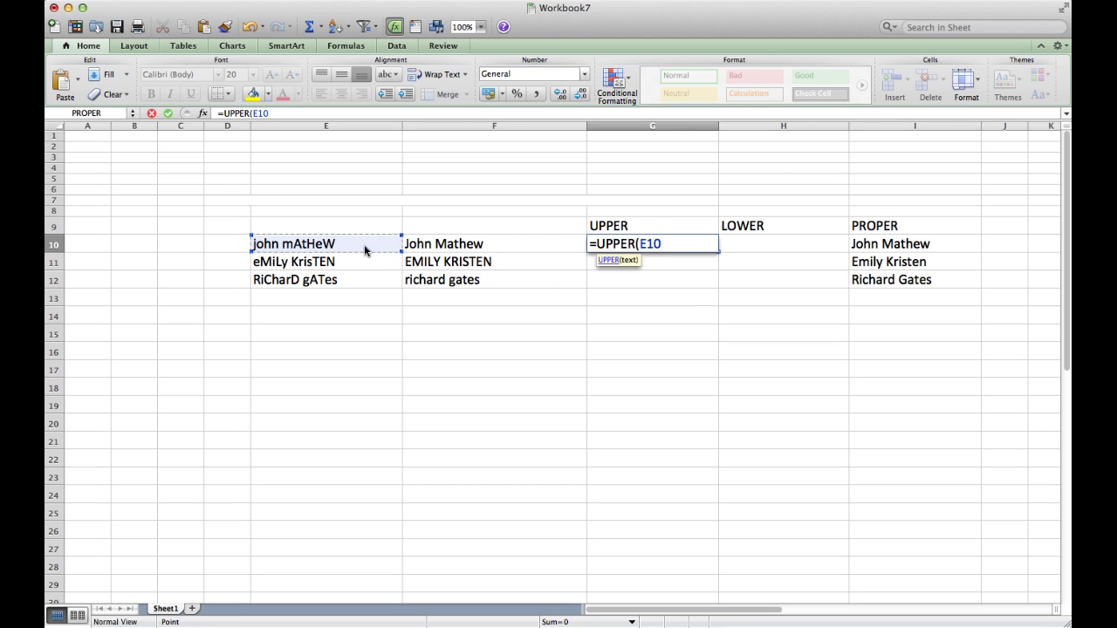
key("Return")
left_click(707, 249)
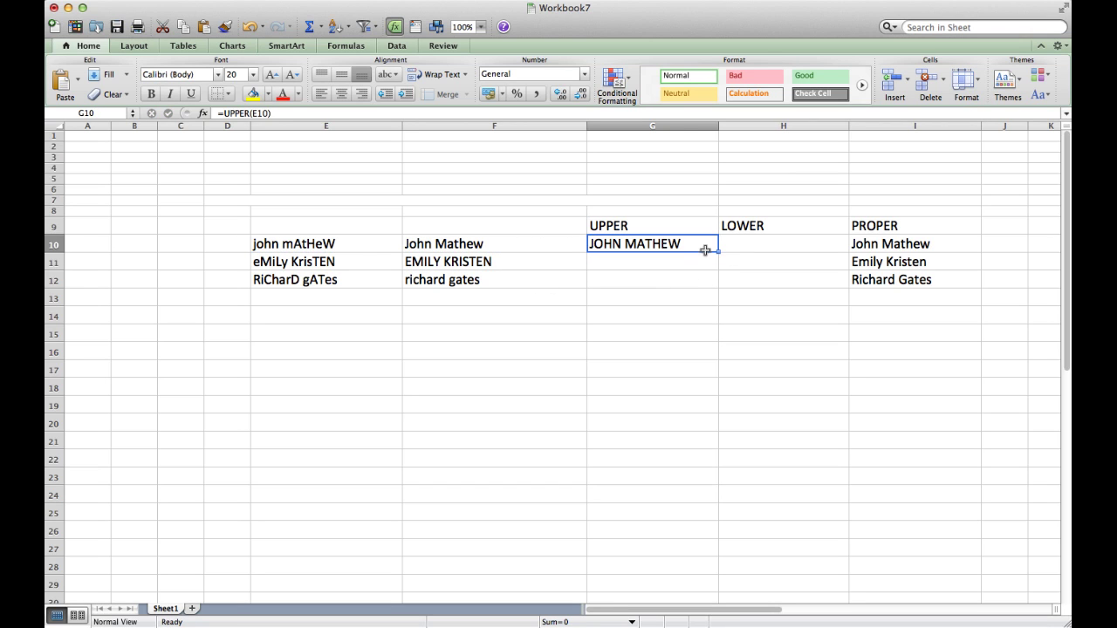
left_click_drag(719, 250, 720, 288)
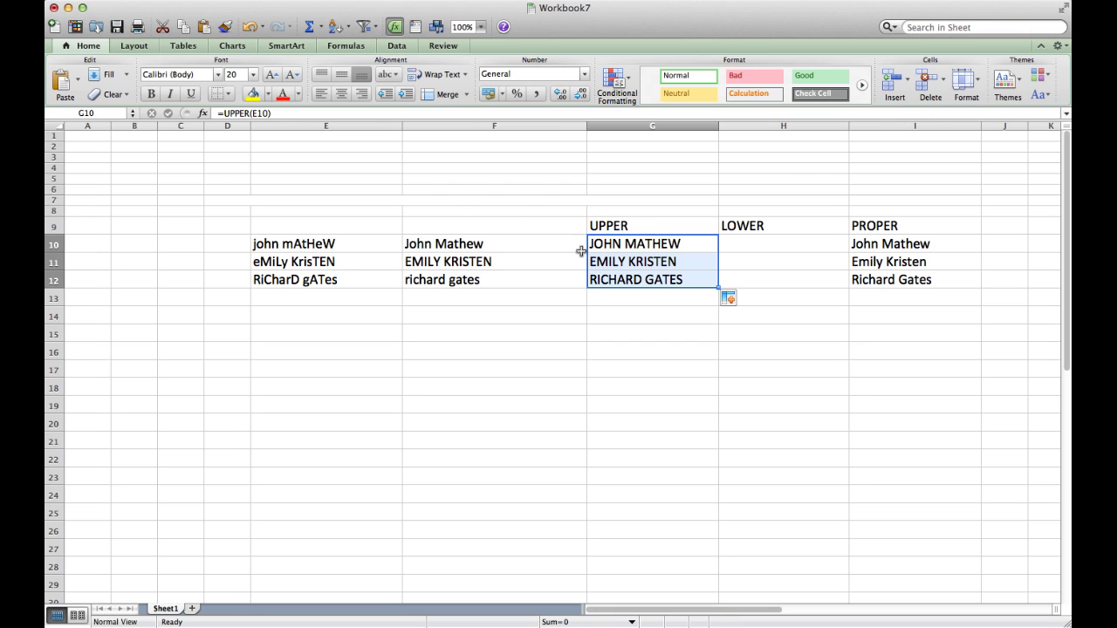
Enter =LOWER(E10) in cell H10 under the LOWER heading and fill it down to H12.
left_click(801, 241)
type("=")
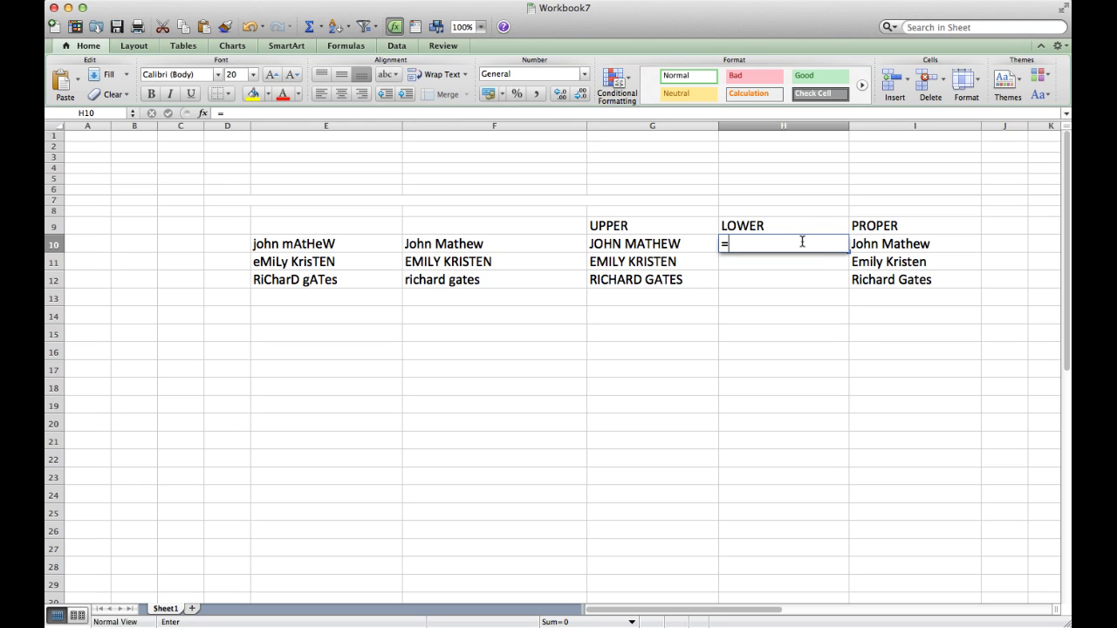
type("LOWER(")
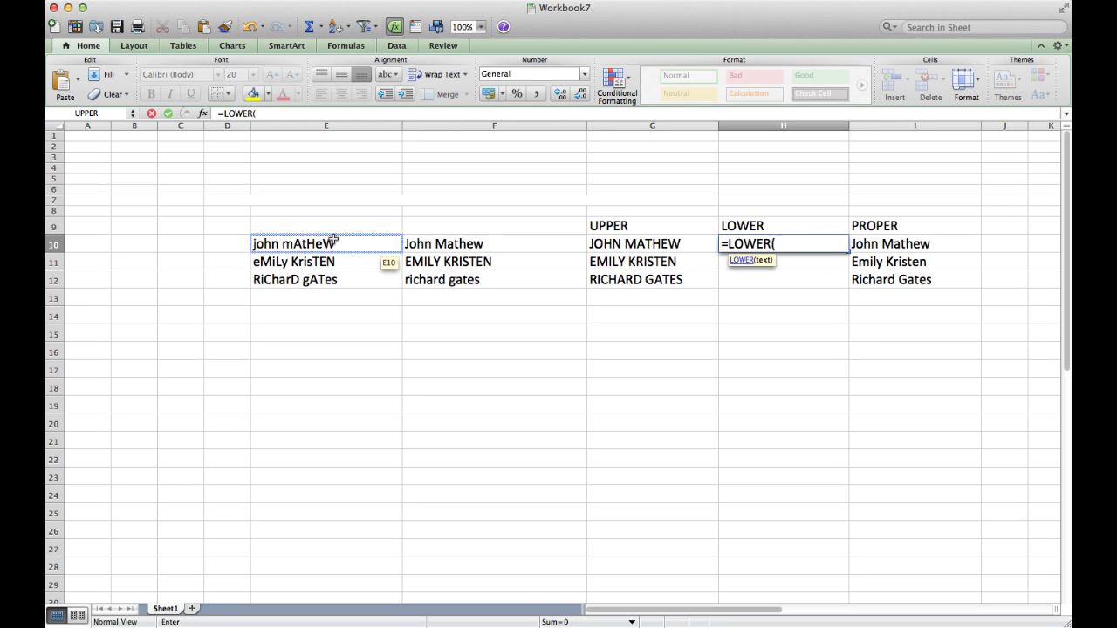
left_click(333, 242)
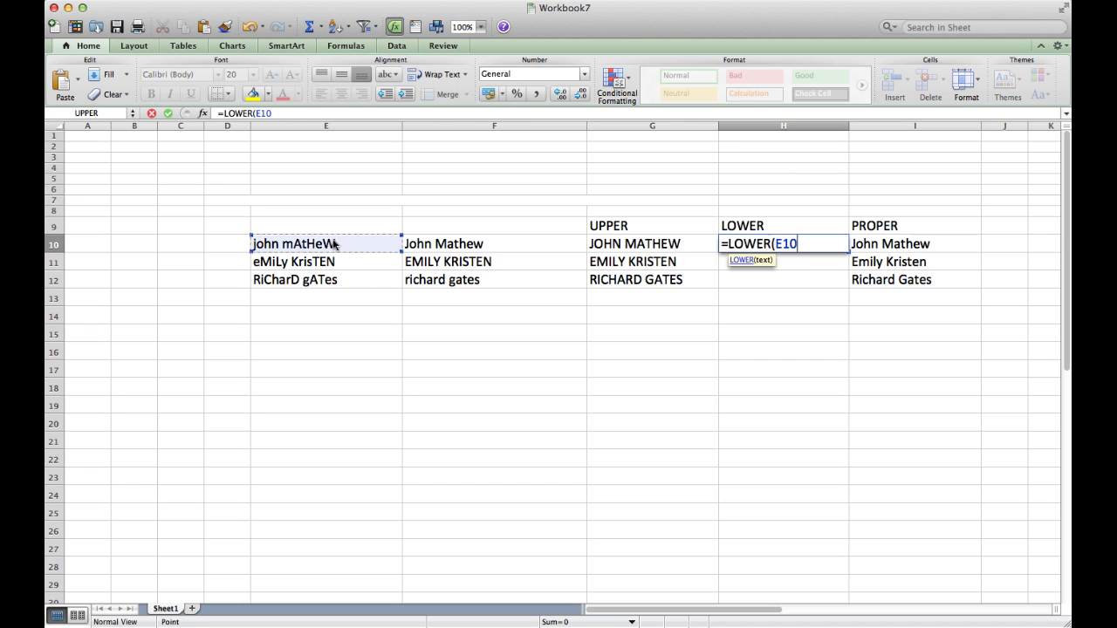
key("Return")
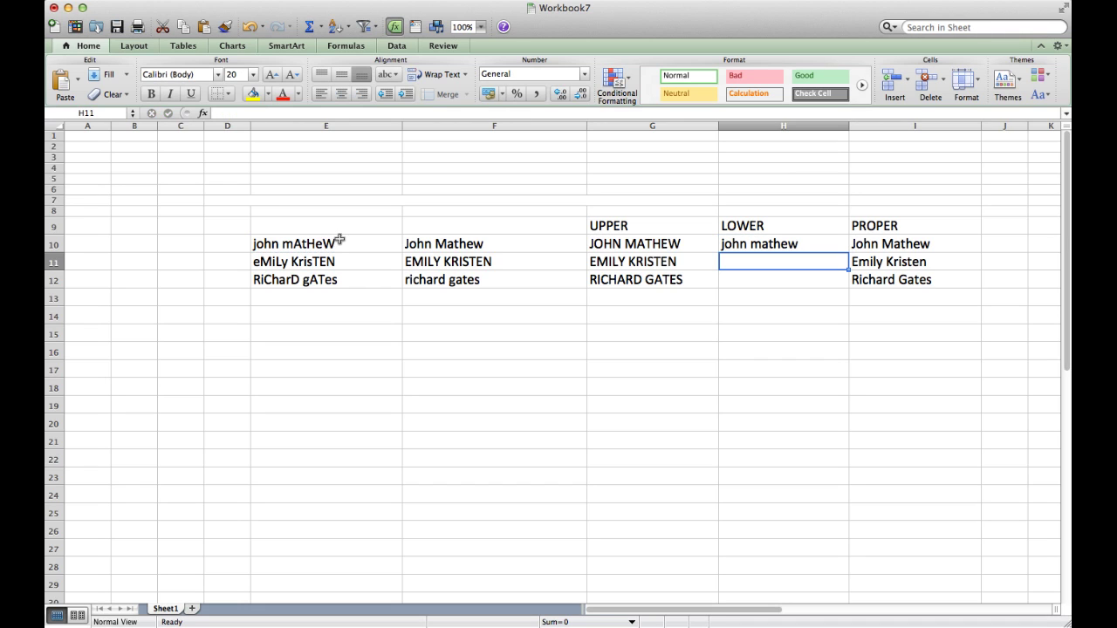
left_click(841, 246)
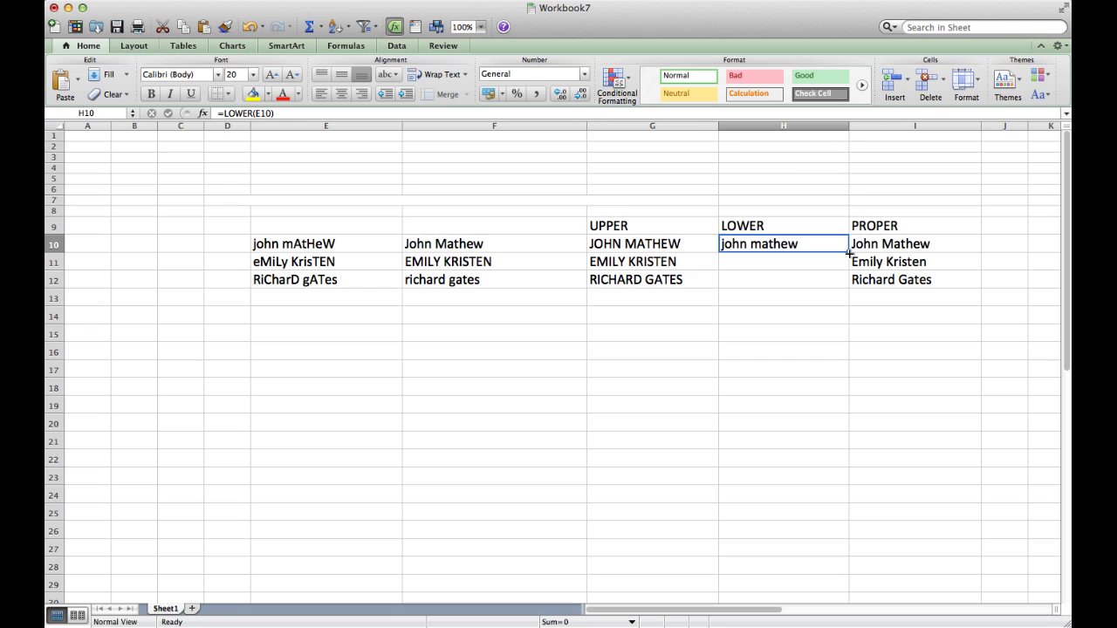
left_click_drag(848, 251, 847, 294)
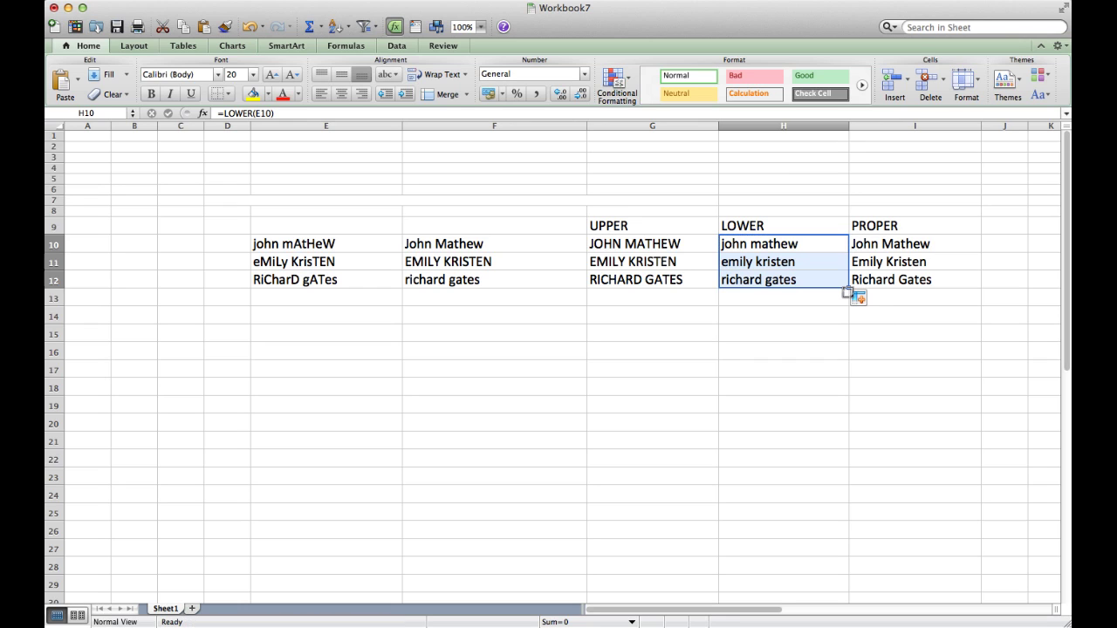
left_click(730, 294)
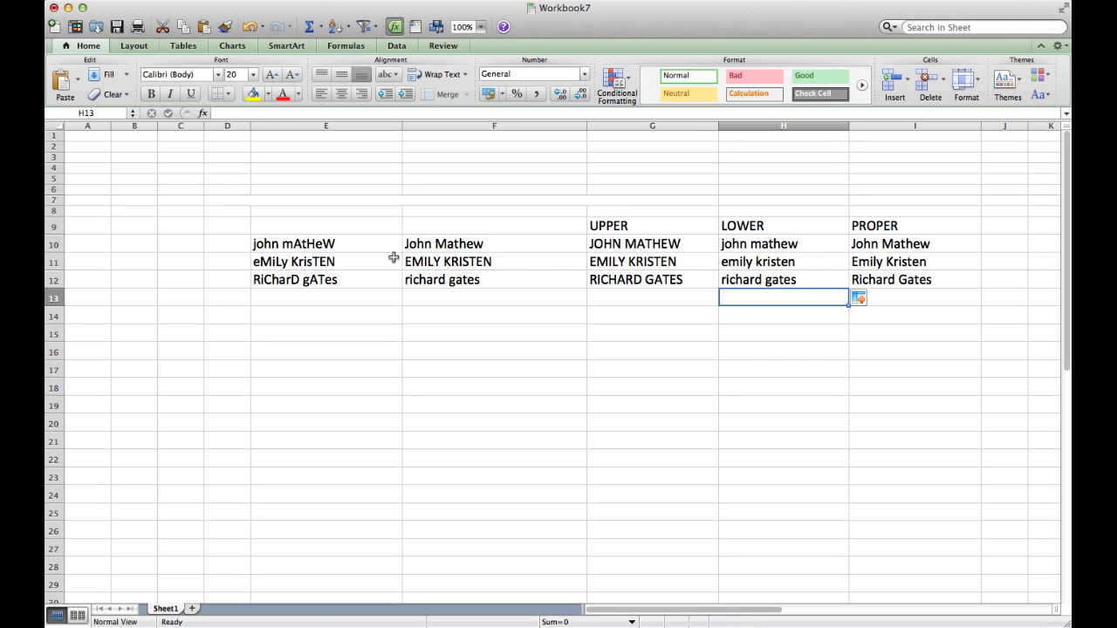